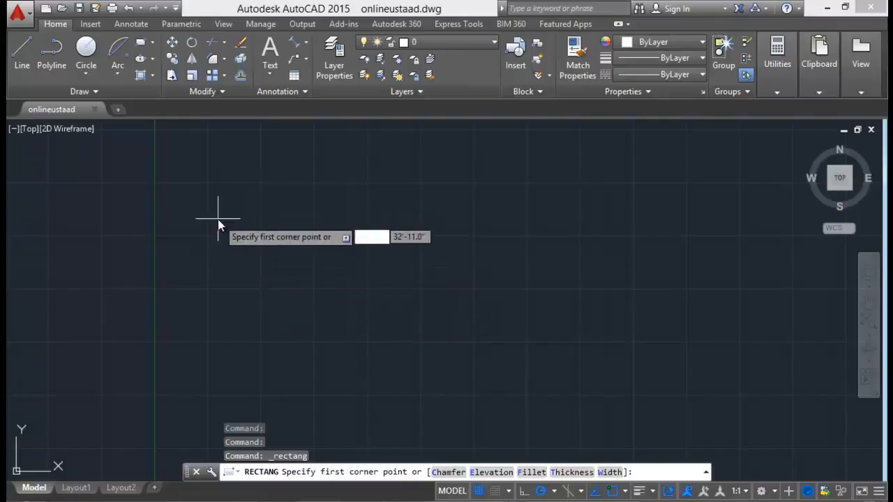
Draw a trial rectangle freehand from two opposite corners, and erase it.
{"action": "left_click", "coordinate": [207, 184]}
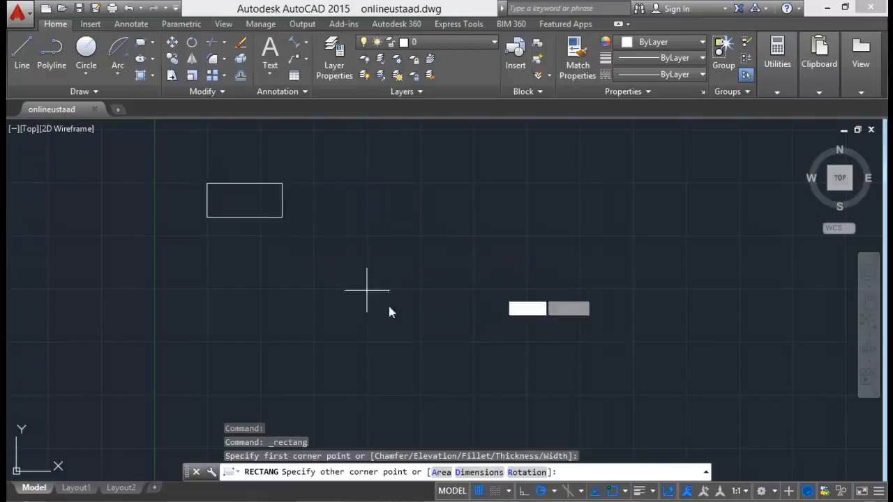
{"action": "left_click", "coordinate": [526, 343]}
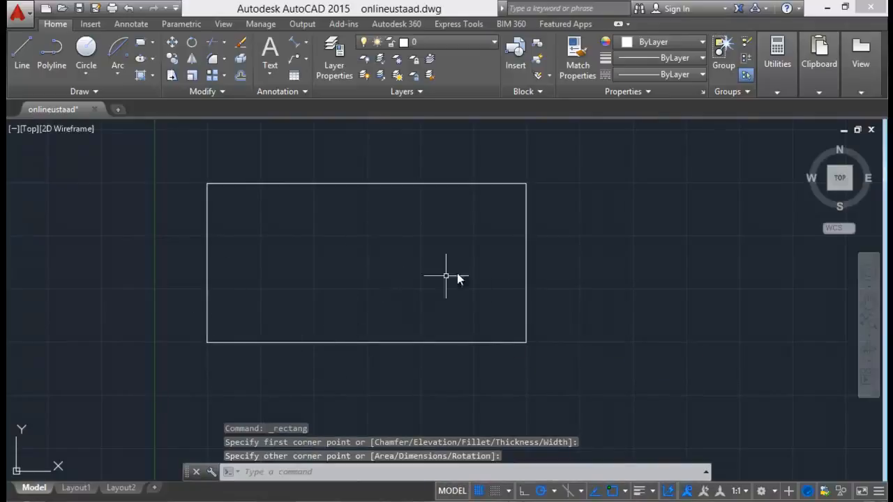
{"action": "left_click", "coordinate": [629, 147]}
{"action": "left_click", "coordinate": [178, 382]}
{"action": "key", "text": "Delete"}
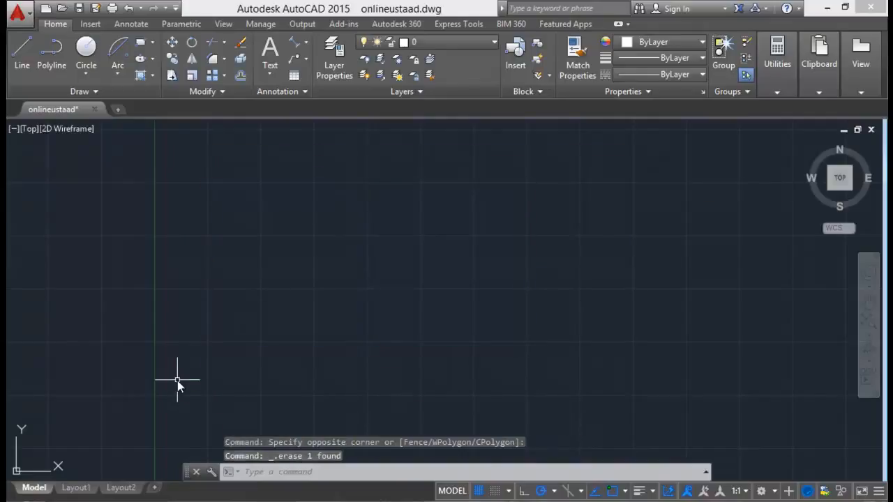
Draw a rectangle 10' wide and 20' high from a picked first corner using relative dimensions.
{"action": "left_click", "coordinate": [140, 42]}
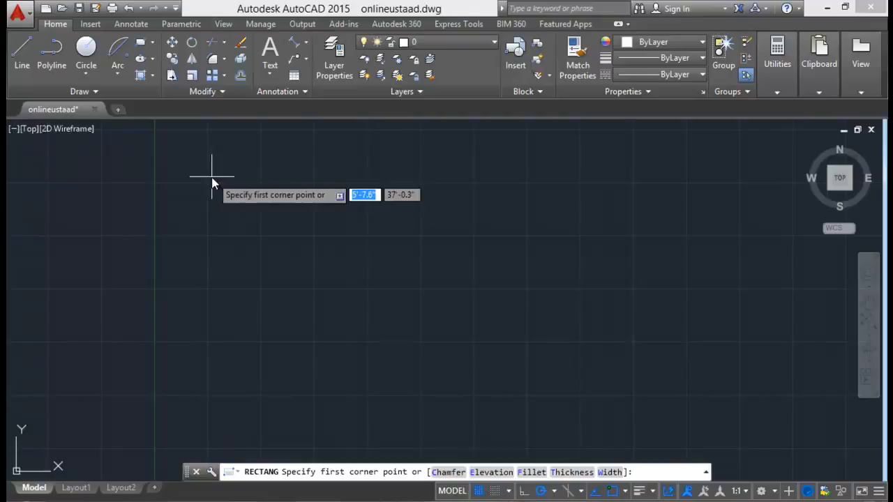
{"action": "left_click", "coordinate": [206, 188]}
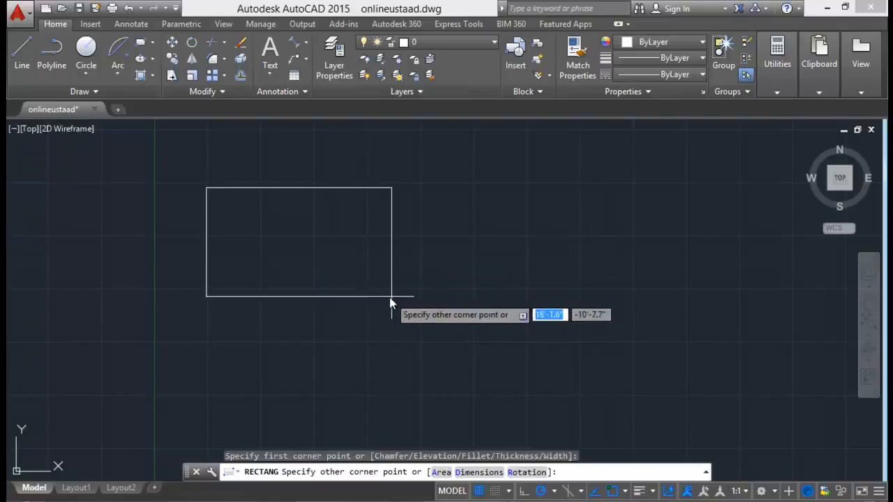
{"action": "key", "text": "F8"}
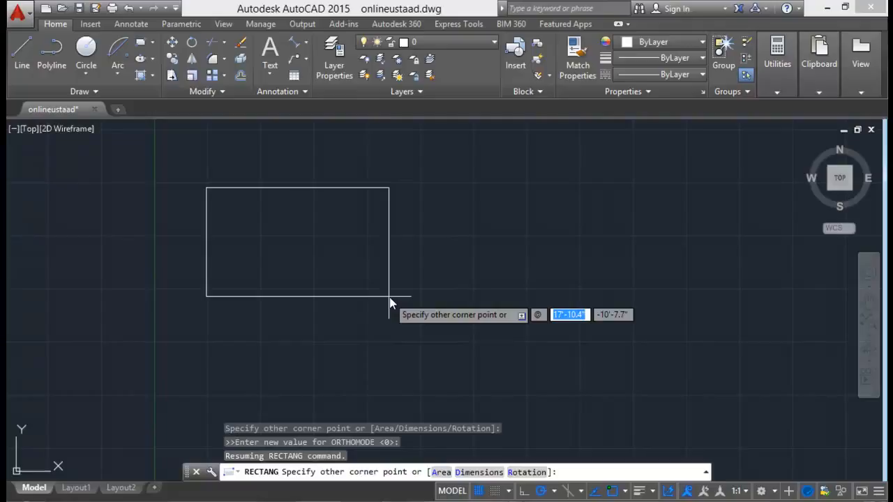
{"action": "type", "text": "10"}
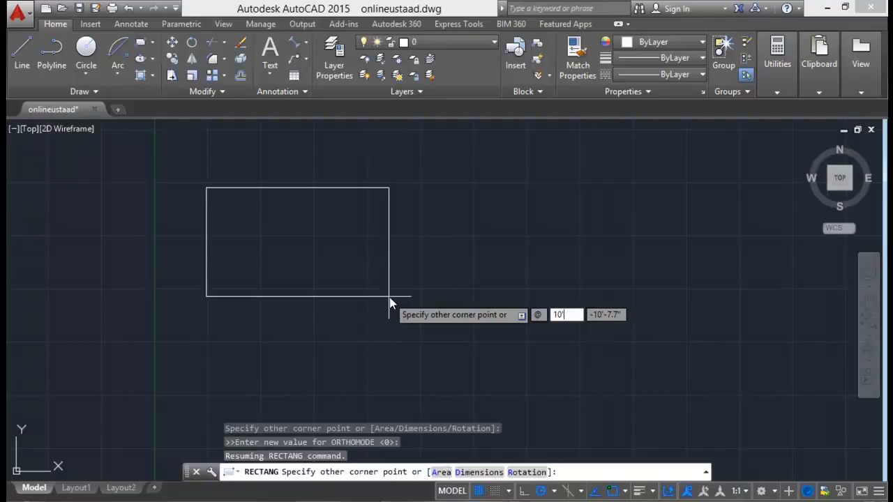
{"action": "type", "text": "'"}
{"action": "key", "text": "Tab"}
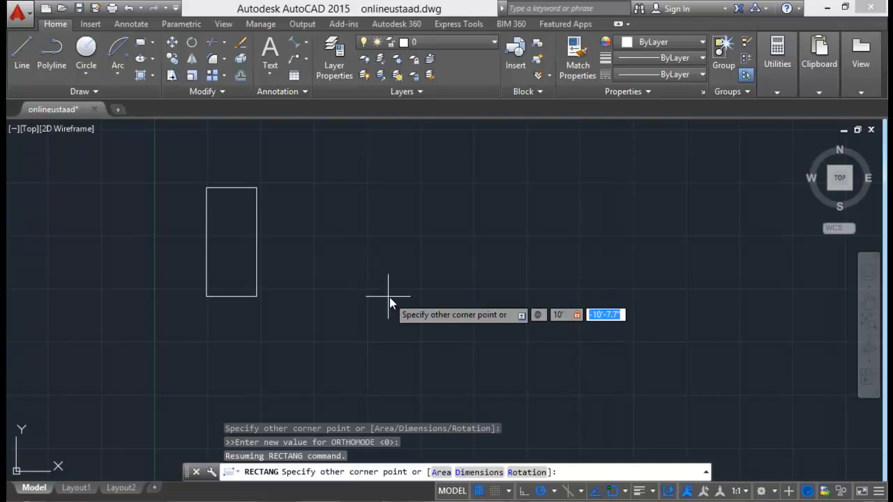
{"action": "type", "text": "20"}
{"action": "key", "text": "Return"}
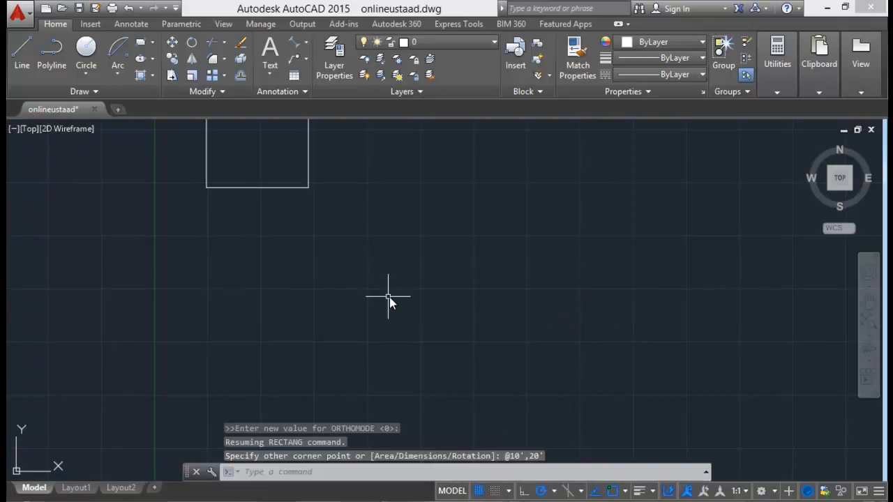
Add an aligned dimension to the rectangle's top edge, placing the dimension line inside the rectangle.
{"action": "mouse_move", "coordinate": [345, 278]}
{"action": "middle_mouse_down"}
{"action": "mouse_move", "coordinate": [342, 341]}
{"action": "mouse_move", "coordinate": [361, 438]}
{"action": "middle_mouse_up"}
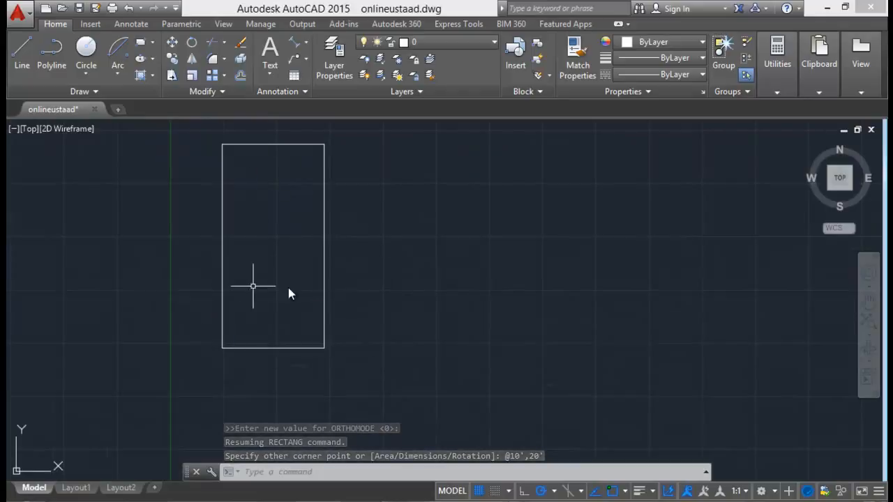
{"action": "scroll", "coordinate": [248, 277], "scroll_direction": "up", "scroll_amount": 4}
{"action": "scroll", "coordinate": [261, 302], "scroll_direction": "down", "scroll_amount": 8}
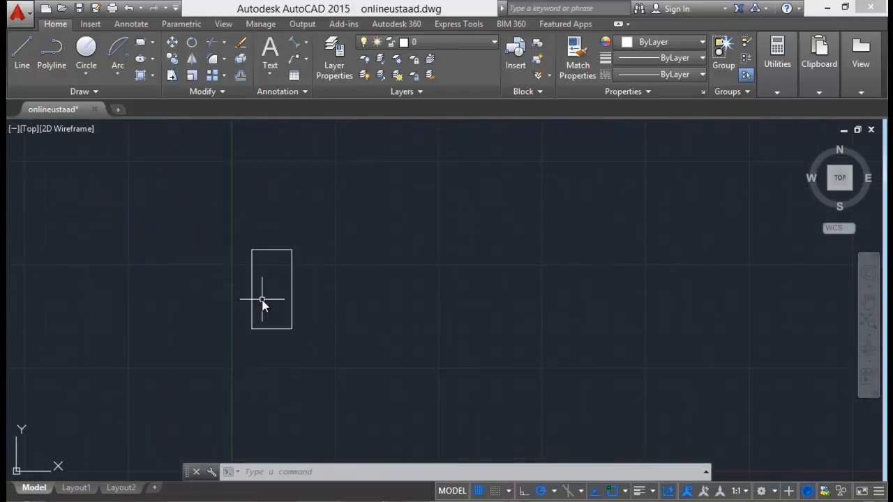
{"action": "scroll", "coordinate": [263, 314], "scroll_direction": "up", "scroll_amount": 4}
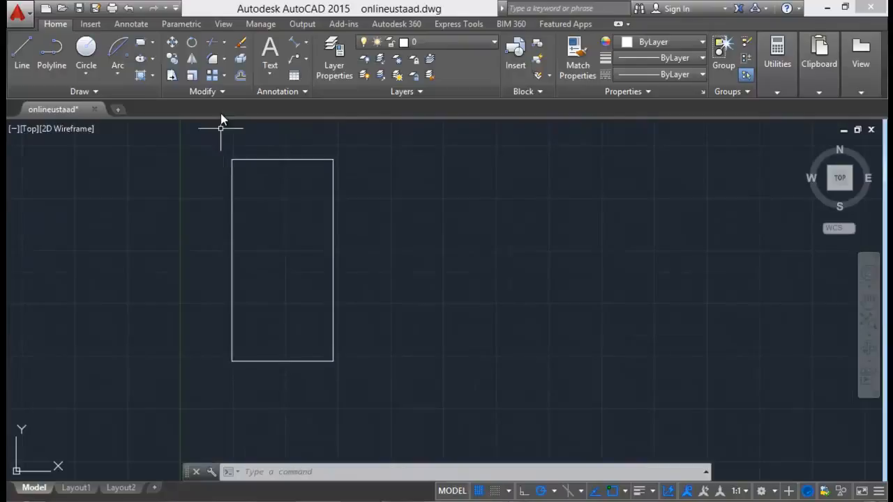
{"action": "type", "text": "dal"}
{"action": "key", "text": "Return"}
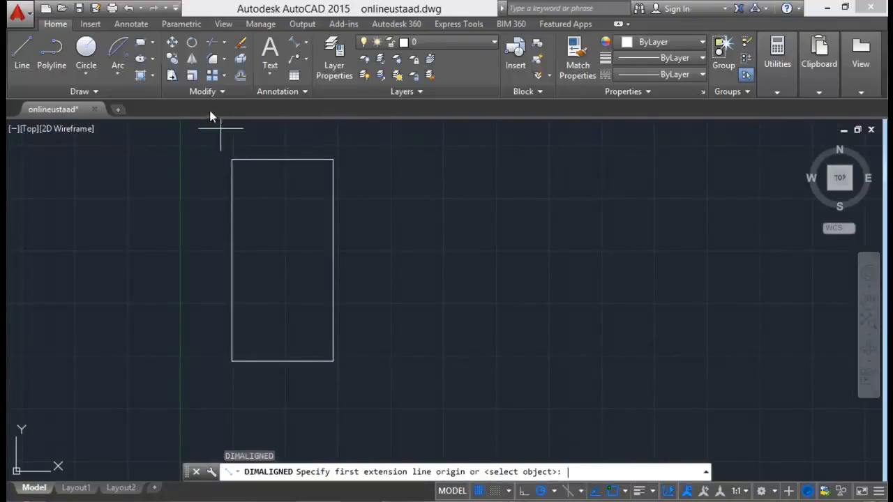
{"action": "left_click", "coordinate": [232, 160]}
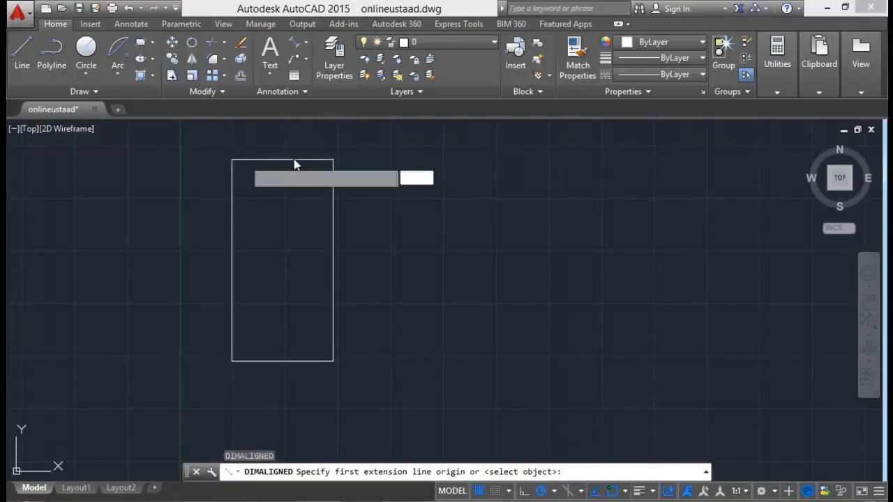
{"action": "left_click", "coordinate": [333, 159]}
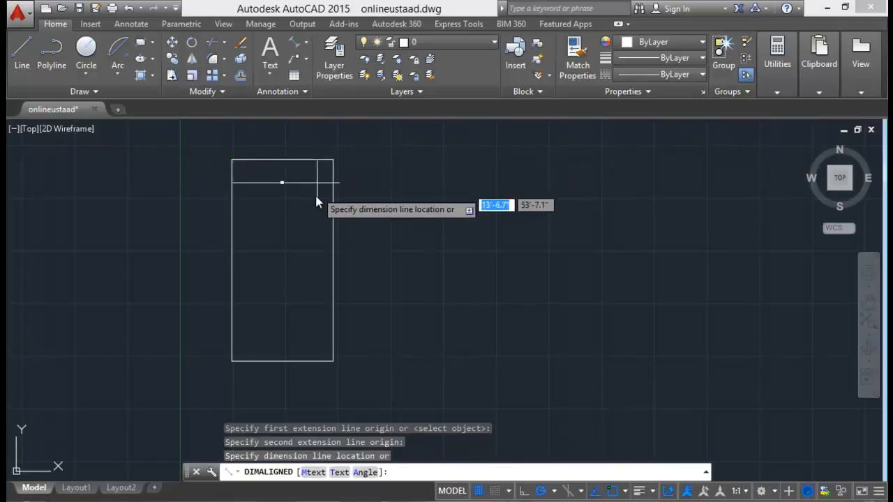
{"action": "scroll", "coordinate": [313, 198], "scroll_direction": "up", "scroll_amount": 6}
{"action": "scroll", "coordinate": [295, 223], "scroll_direction": "down", "scroll_amount": 6}
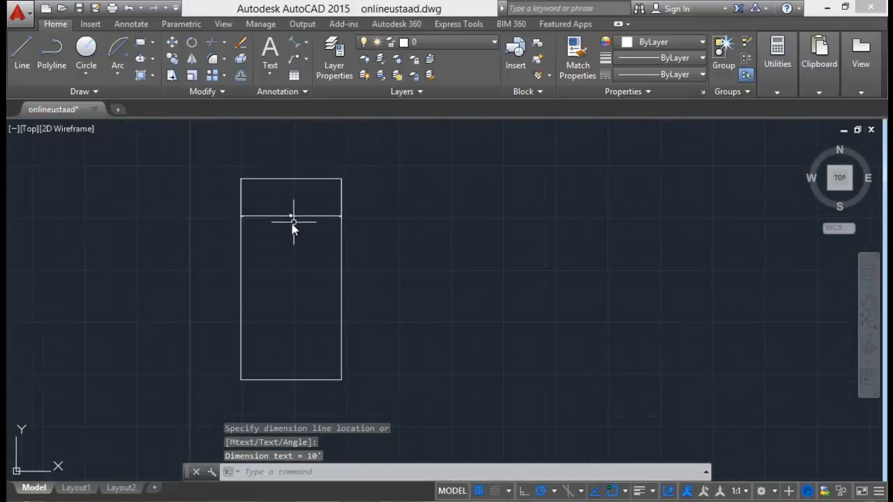
Set the overall dimension scale (DIMSCALE) to 4'.
{"action": "type", "text": "DIM"}
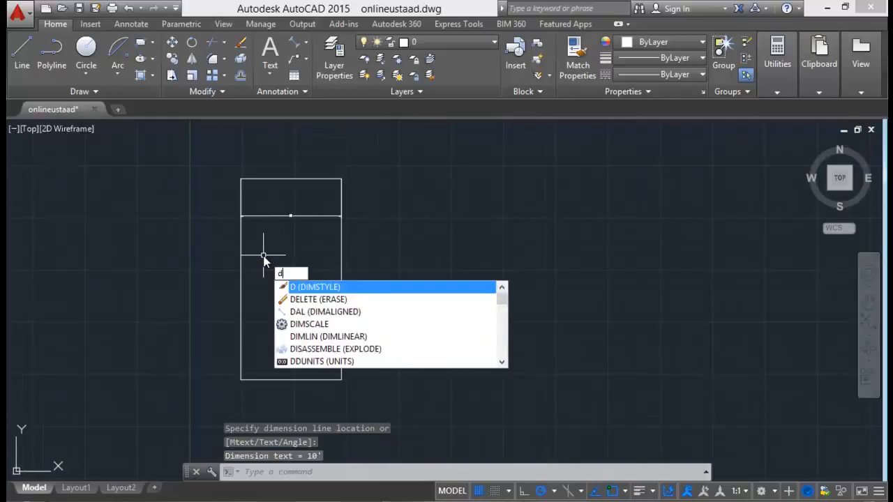
{"action": "type", "text": "S"}
{"action": "key", "text": "Return"}
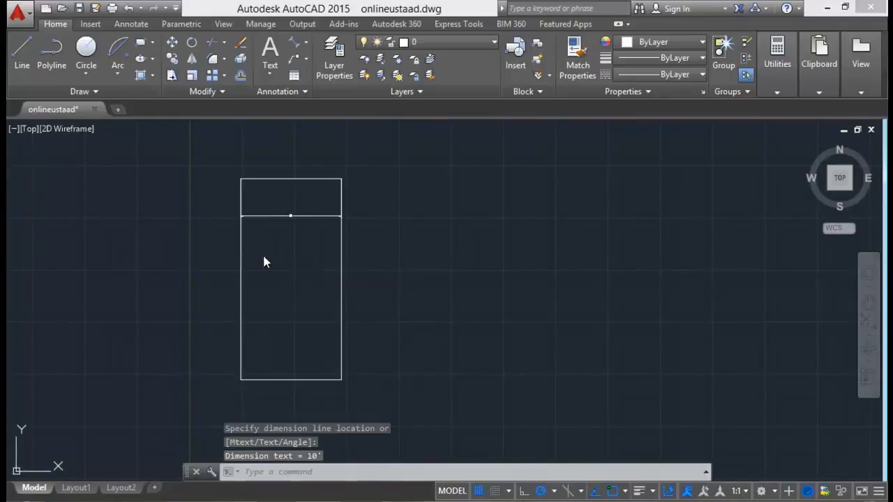
{"action": "type", "text": "4'"}
{"action": "key", "text": "Return"}
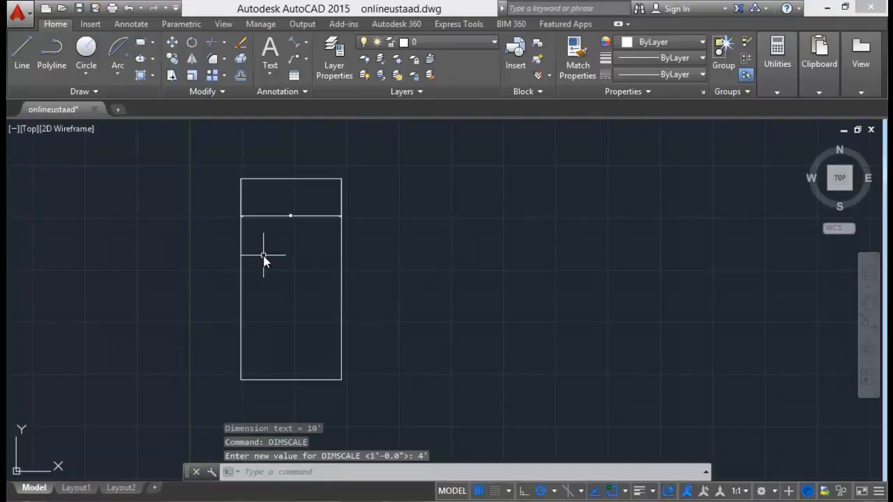
Update the rectangle's width dimension to the current dimension style settings.
{"action": "left_click", "coordinate": [132, 24]}
{"action": "left_click", "coordinate": [296, 76]}
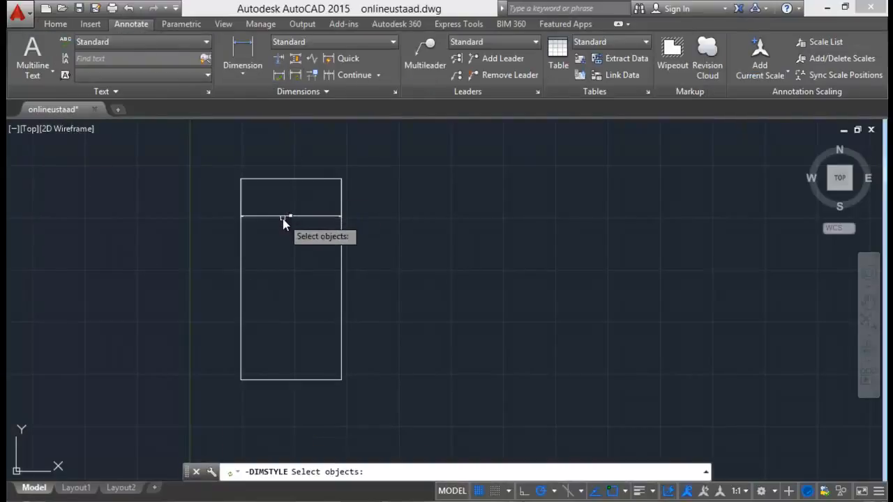
{"action": "left_click", "coordinate": [285, 218]}
{"action": "key", "text": "Return"}
{"action": "scroll", "coordinate": [147, 201], "scroll_direction": "up", "scroll_amount": 2}
{"action": "scroll", "coordinate": [148, 201], "scroll_direction": "down", "scroll_amount": 4}
{"action": "scroll", "coordinate": [211, 219], "scroll_direction": "up", "scroll_amount": 2}
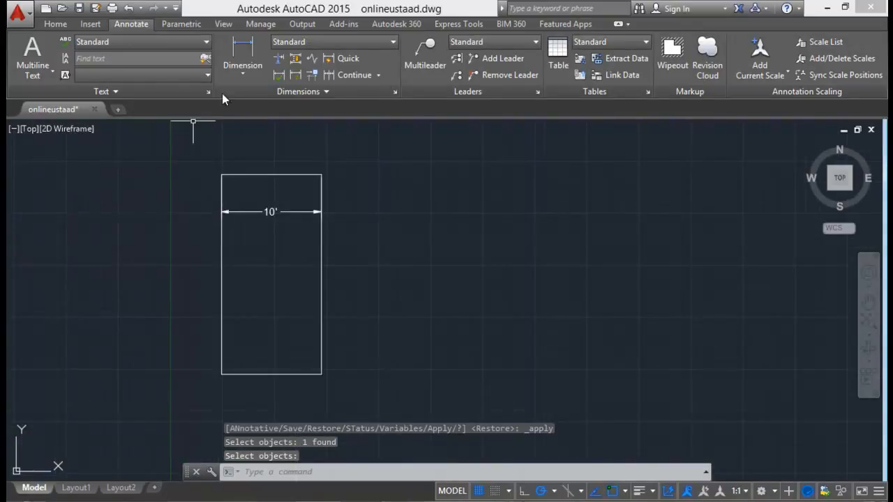
Add an aligned dimension for the rectangle's height, placing the dimension line inside the rectangle.
{"action": "type", "text": "dal"}
{"action": "key", "text": "Return"}
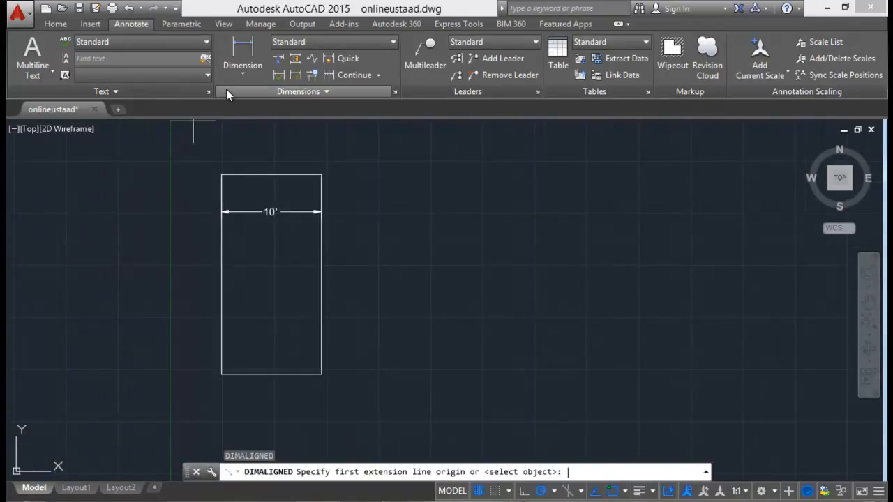
{"action": "left_click", "coordinate": [221, 175]}
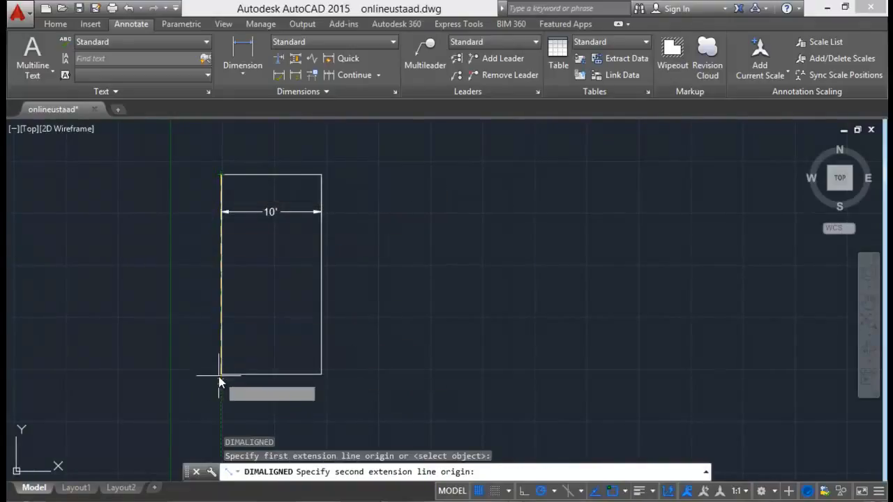
{"action": "left_click", "coordinate": [245, 374]}
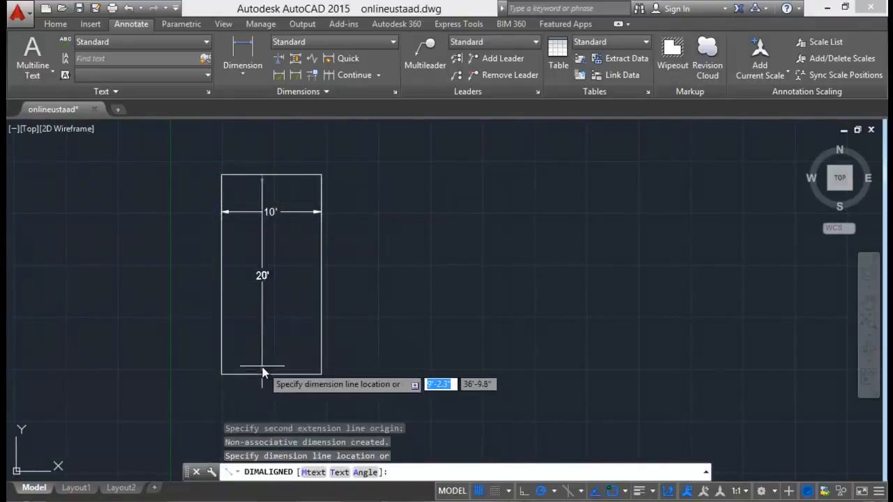
{"action": "left_click", "coordinate": [263, 373]}
{"action": "middle_click_drag", "start_coordinate": [151, 288], "coordinate": [135, 289]}
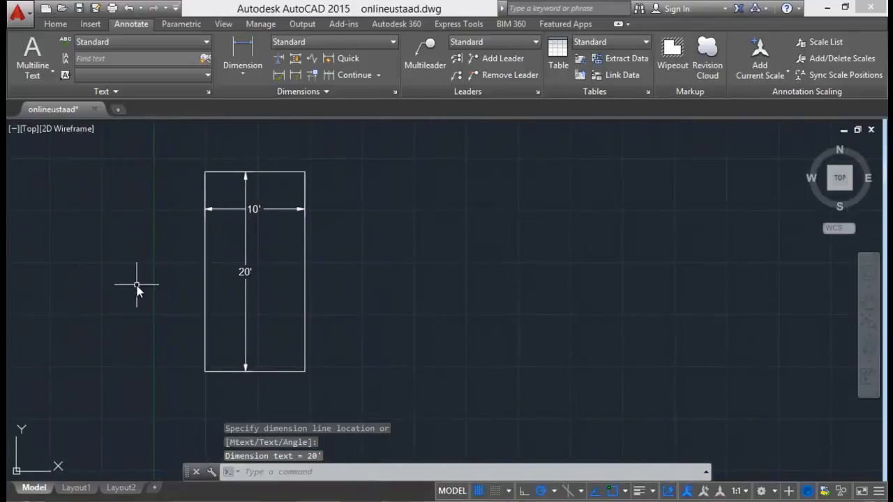
Erase the width and height dimensions, keeping the rectangle.
{"action": "left_click", "coordinate": [262, 201]}
{"action": "left_click", "coordinate": [226, 240]}
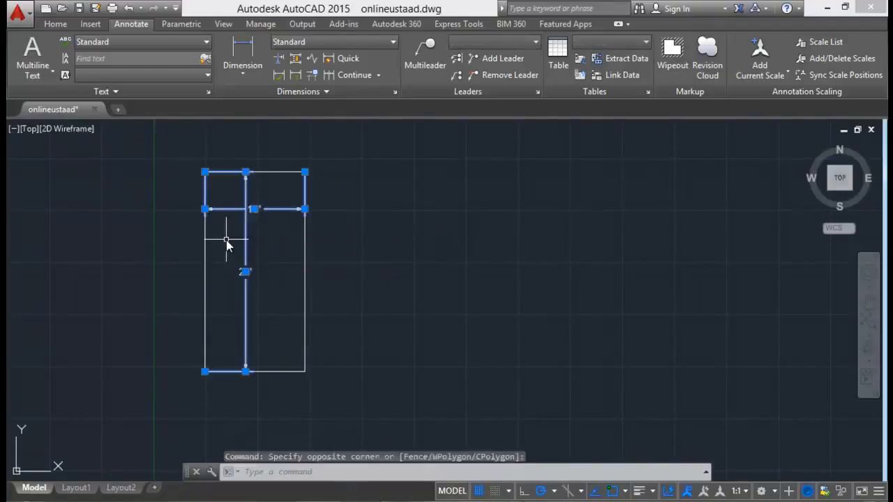
{"action": "key", "text": "Delete"}
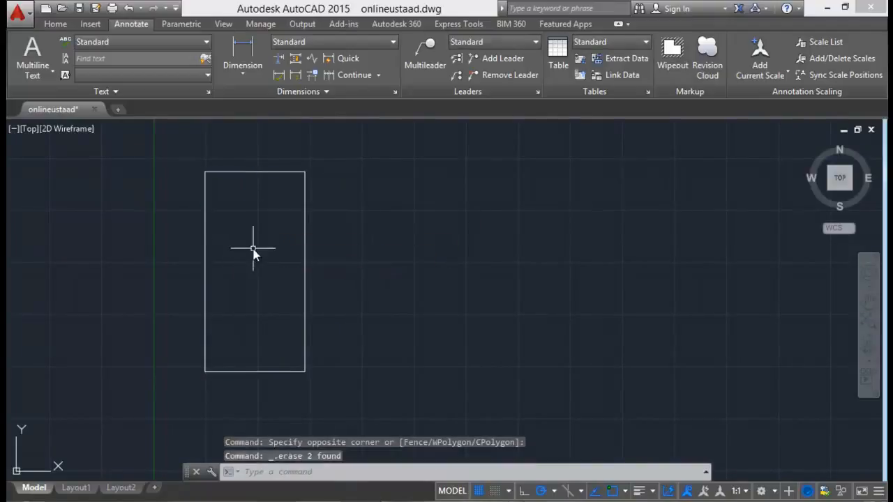
{"action": "middle_click_drag", "start_coordinate": [211, 294], "coordinate": [180, 279]}
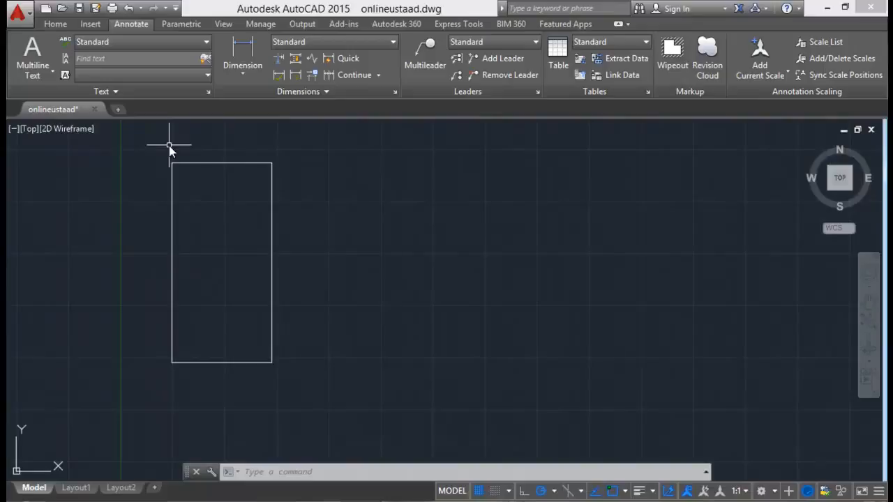
{"action": "type", "text": "REC"}
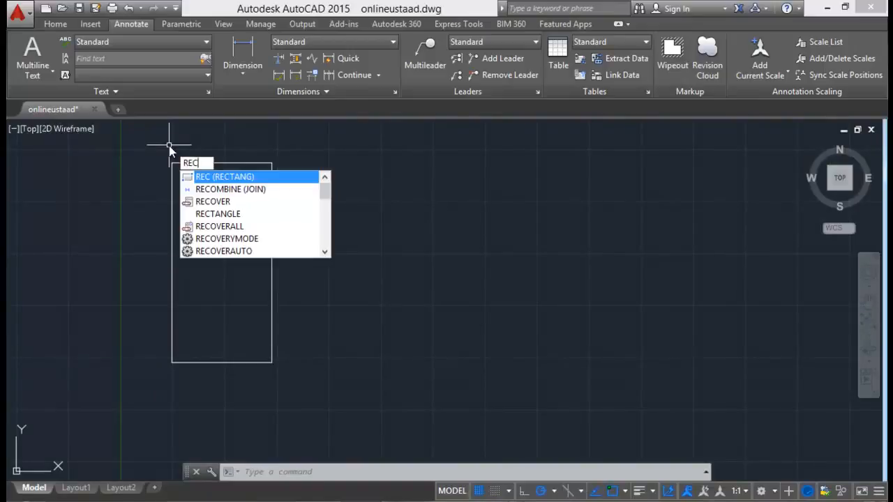
{"action": "key", "text": "Return"}
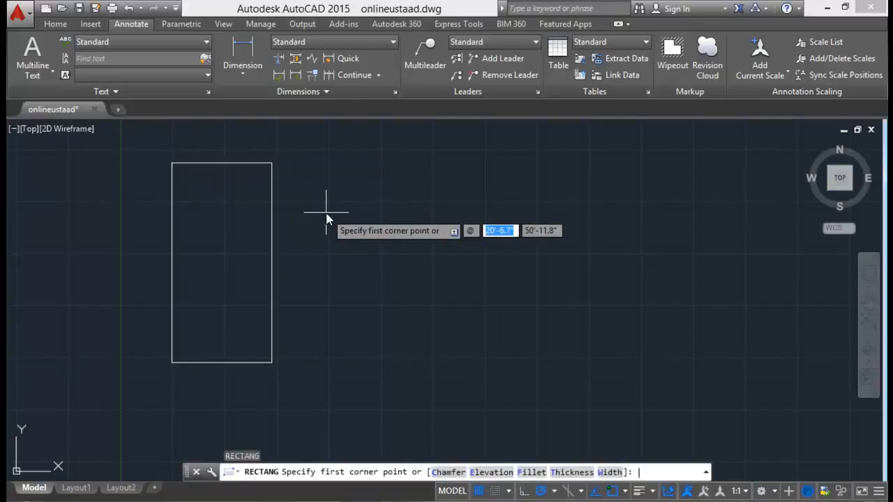
{"action": "type", "text": "20"}
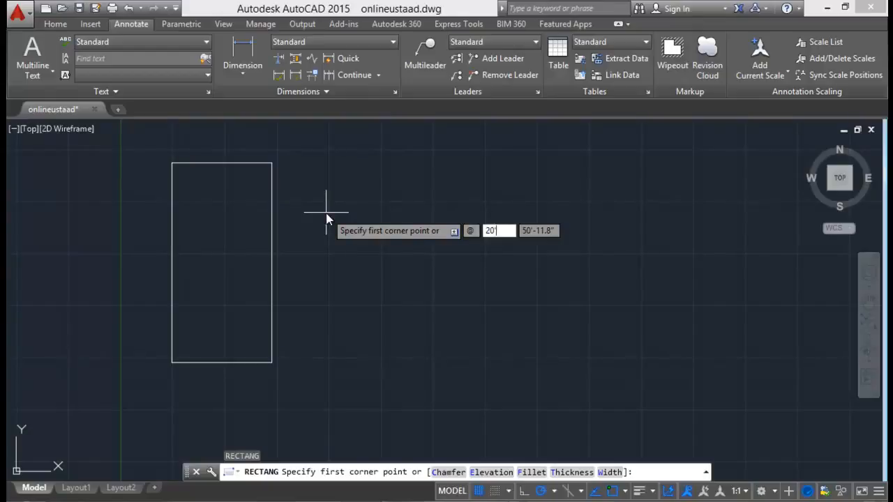
{"action": "type", "text": "'"}
{"action": "key", "text": "Tab"}
{"action": "type", "text": "10'"}
{"action": "key", "text": "Return"}
{"action": "middle_click_drag", "start_coordinate": [295, 230], "coordinate": [293, 340]}
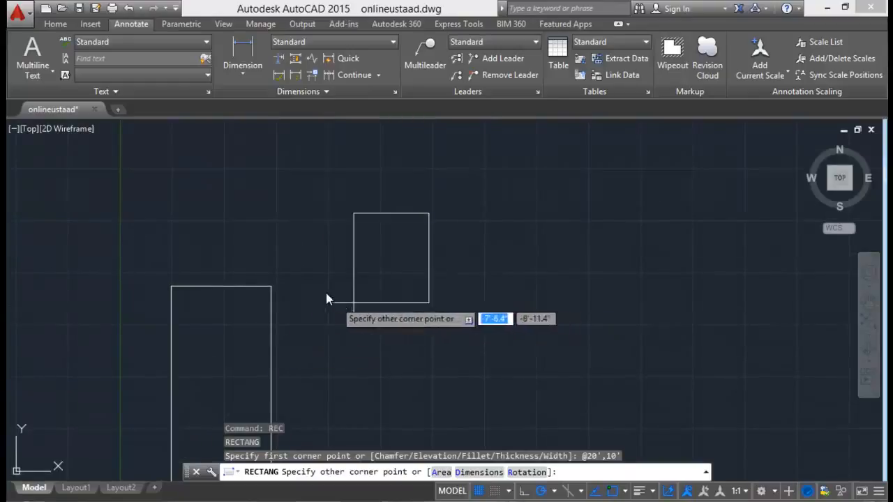
{"action": "key", "text": "Escape"}
Draw a 20' by 10' rectangle above and to the right of the existing tall rectangle.
{"action": "key", "text": "Return"}
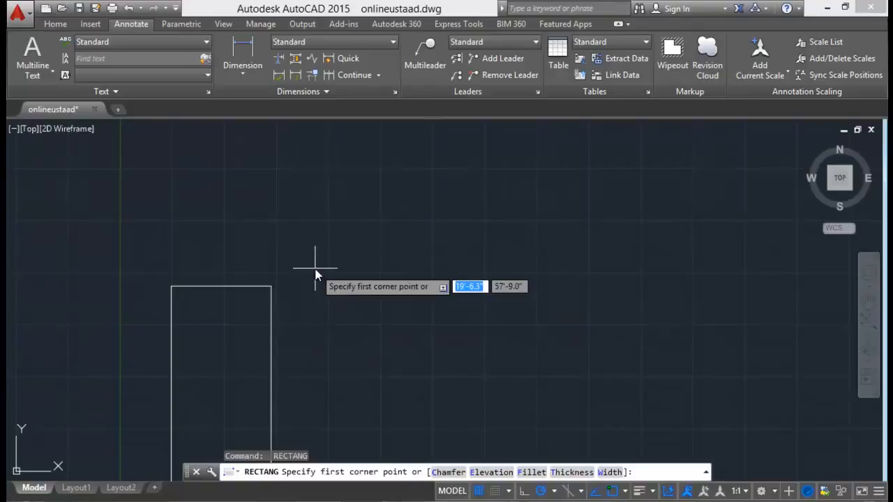
{"action": "left_click", "coordinate": [331, 169]}
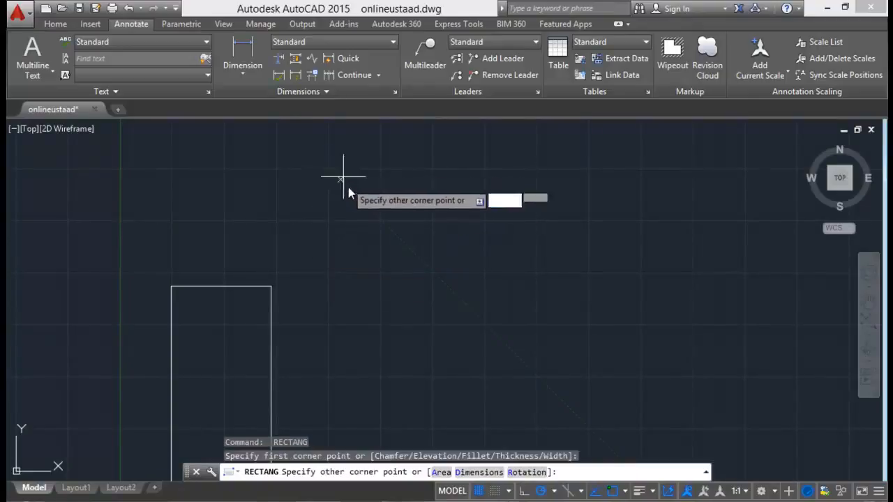
{"action": "key", "text": "F8"}
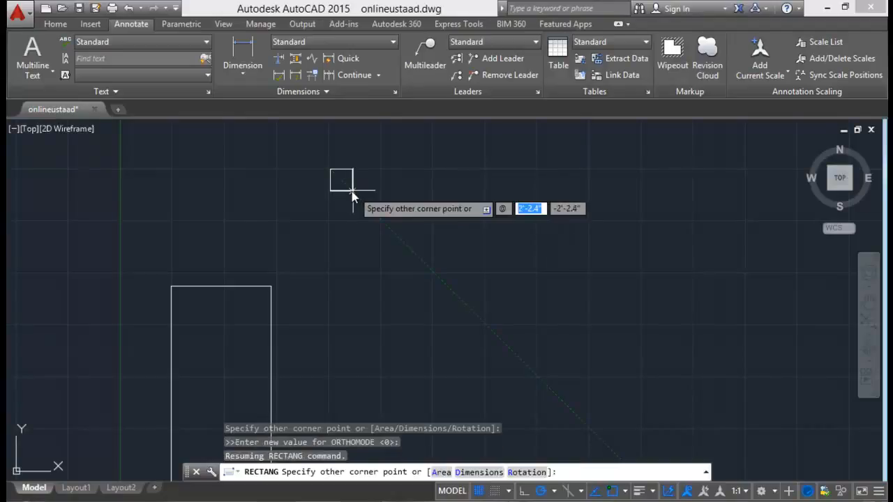
{"action": "type", "text": "20"}
{"action": "key", "text": "Tab"}
{"action": "key", "text": "BackSpace"}
{"action": "key", "text": "Return"}
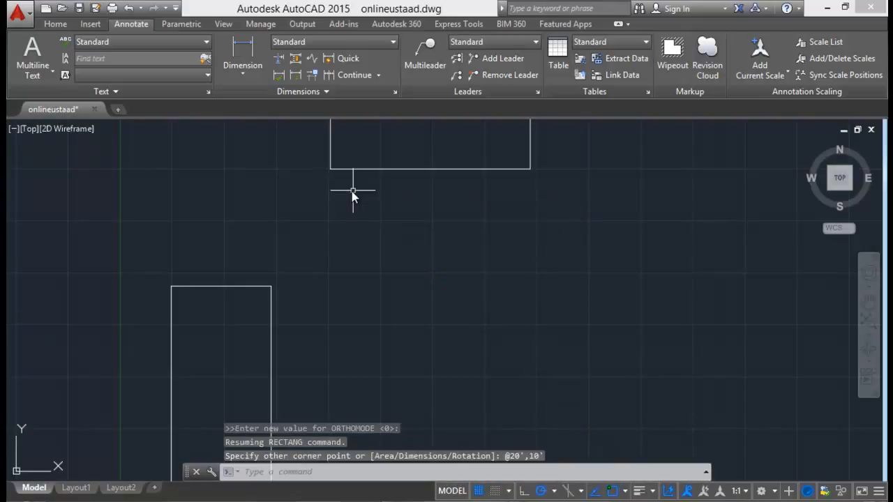
{"action": "middle_click_drag", "start_coordinate": [343, 193], "coordinate": [312, 317]}
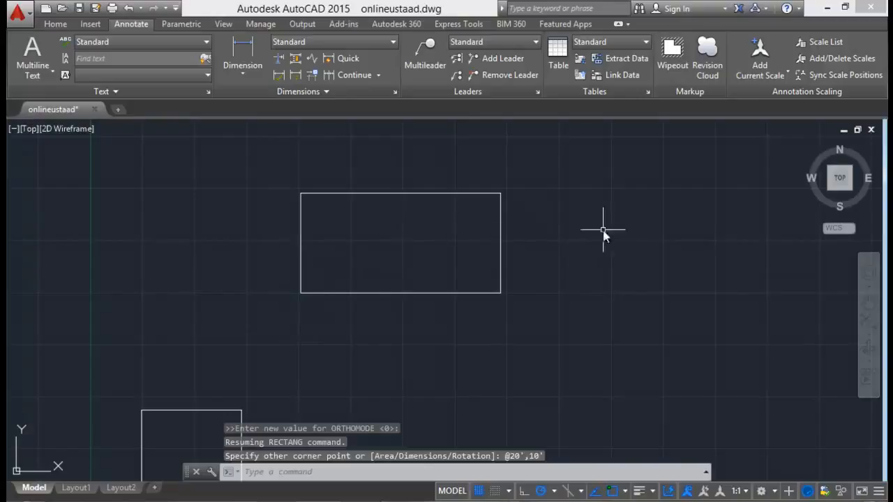
Add an aligned dimension for the new rectangle's width, placing the dimension line above its upper edge.
{"action": "type", "text": "dal"}
{"action": "key", "text": "Return"}
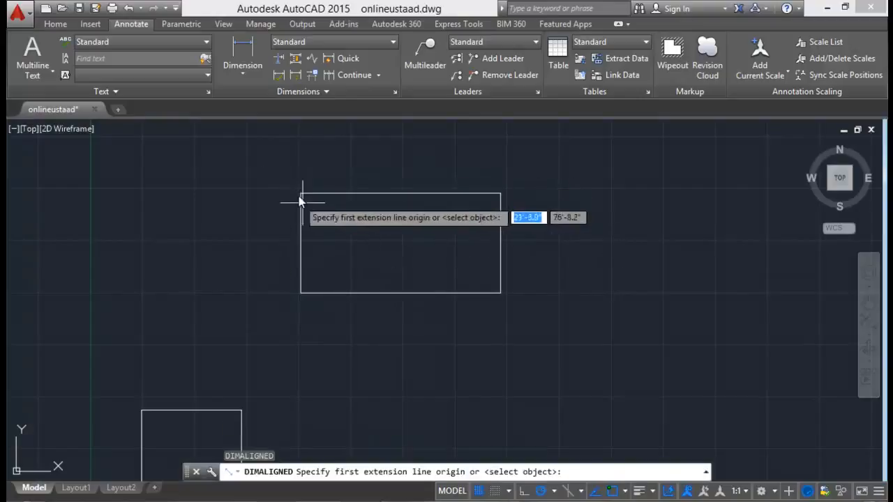
{"action": "left_click", "coordinate": [299, 193]}
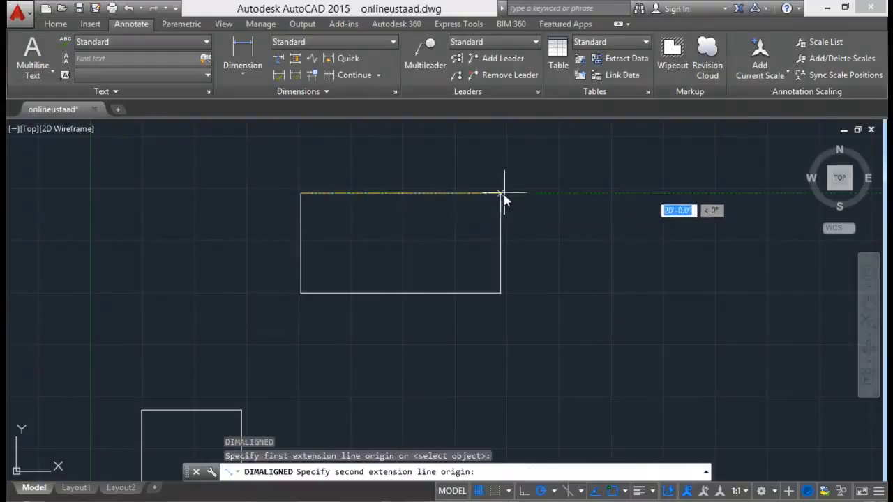
{"action": "left_click", "coordinate": [491, 173]}
{"action": "left_click", "coordinate": [460, 161]}
{"action": "key", "text": "Escape"}
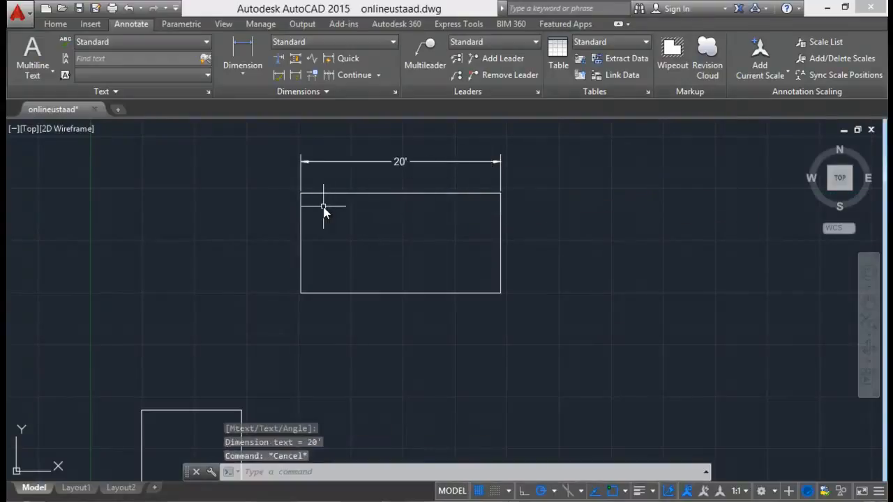
Add an aligned dimension for the new rectangle's height, placing the dimension line outside its left edge.
{"action": "key", "text": "Return"}
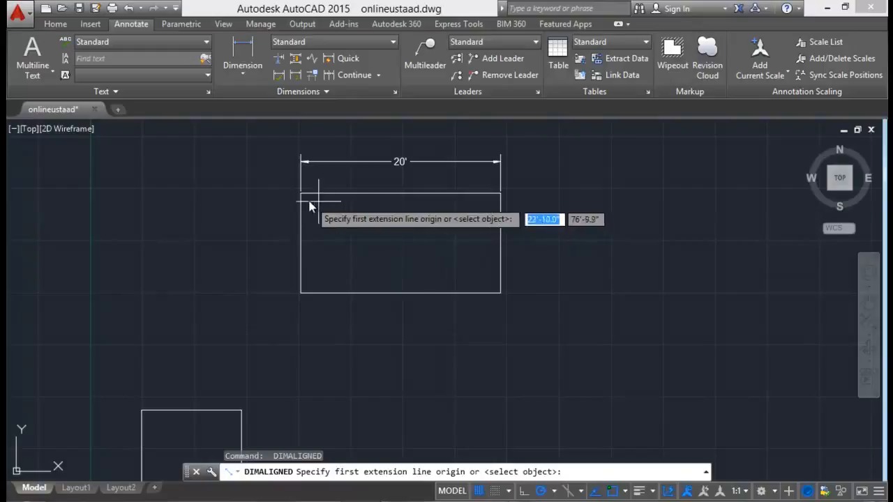
{"action": "left_click", "coordinate": [299, 201]}
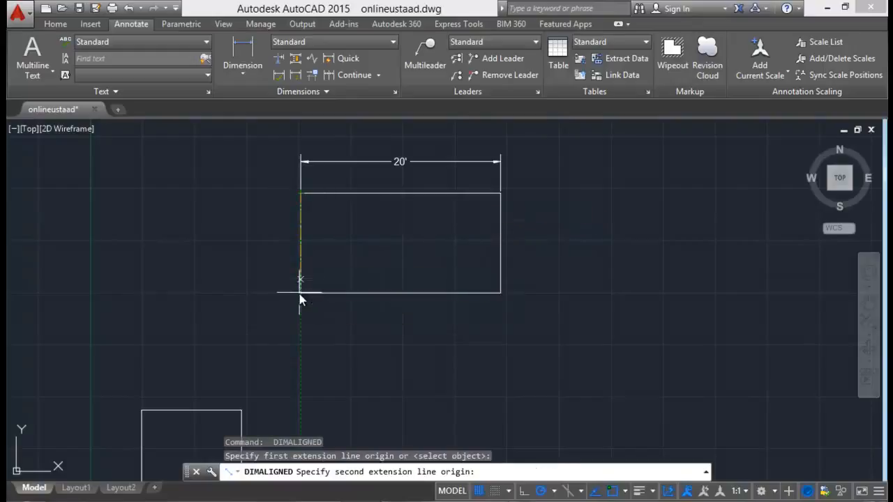
{"action": "left_click", "coordinate": [236, 292]}
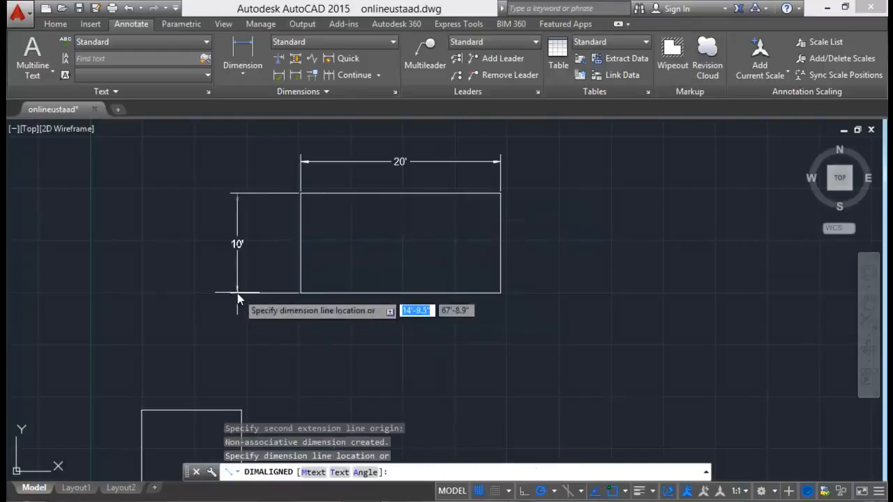
{"action": "left_click", "coordinate": [234, 294]}
{"action": "mouse_move", "coordinate": [223, 213]}
{"action": "middle_mouse_down"}
{"action": "mouse_move", "coordinate": [239, 223]}
{"action": "mouse_move", "coordinate": [256, 218]}
{"action": "middle_mouse_up"}
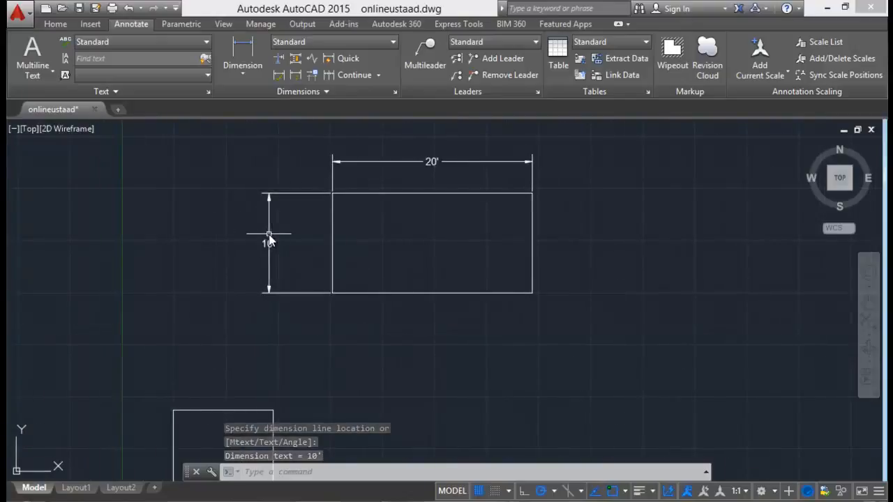
{"action": "key", "text": "Escape"}
{"action": "key", "text": "Escape"}
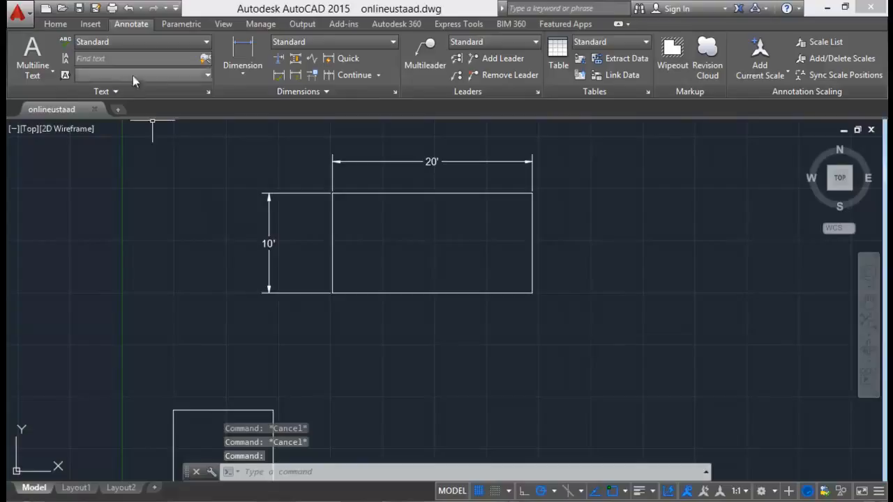
Start a rectangle to the right of the dimensioned one and set its rotation angle to 45 degrees.
{"action": "left_click", "coordinate": [57, 25]}
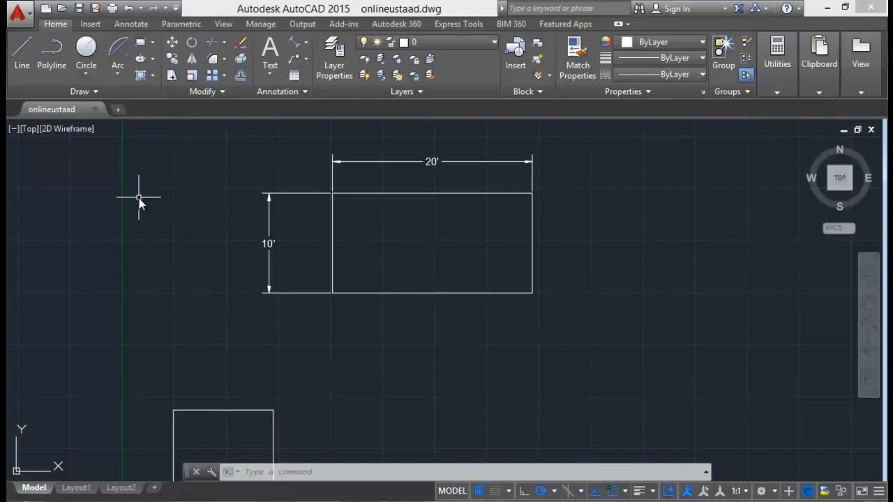
{"action": "type", "text": "rec"}
{"action": "key", "text": "Return"}
{"action": "middle_click_drag", "start_coordinate": [178, 272], "coordinate": [15, 255]}
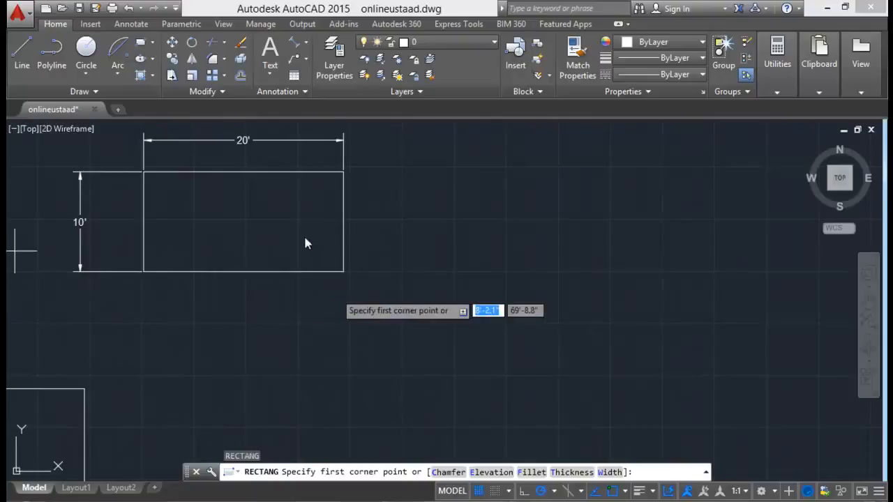
{"action": "left_click", "coordinate": [404, 224]}
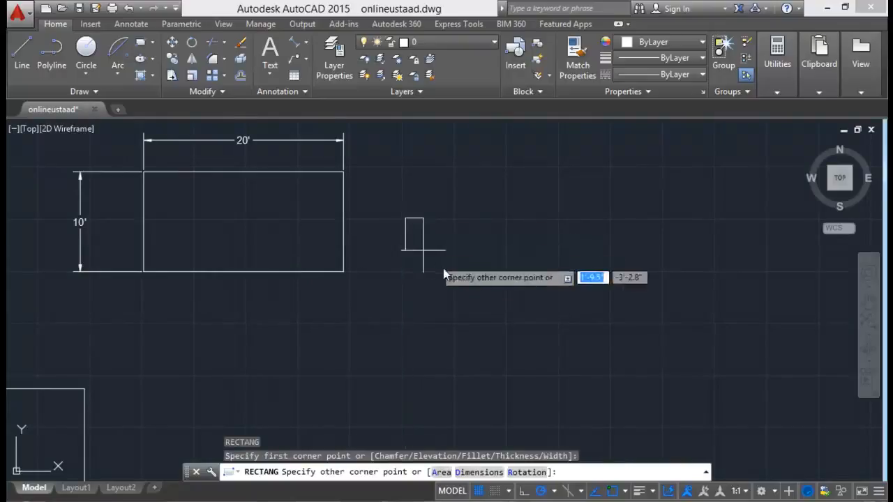
{"action": "left_click", "coordinate": [454, 377]}
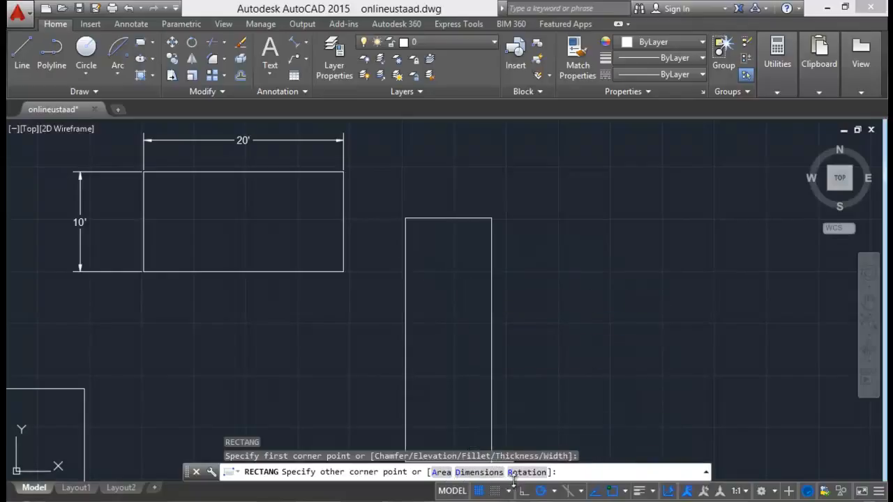
{"action": "type", "text": "r"}
{"action": "key", "text": "Return"}
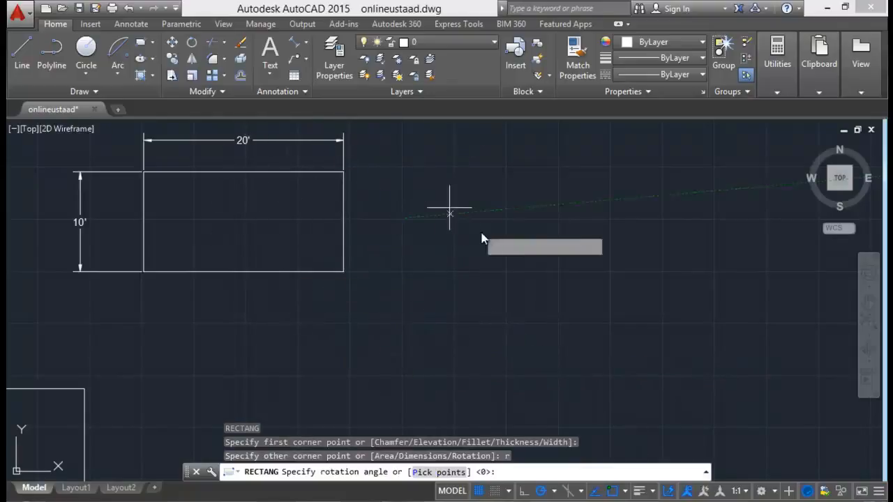
{"action": "middle_click_drag", "start_coordinate": [481, 283], "coordinate": [470, 340]}
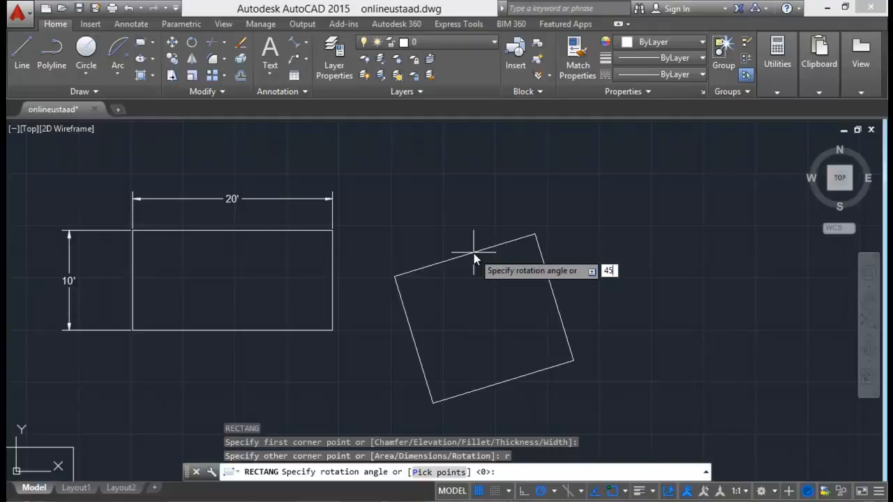
{"action": "key", "text": "Return"}
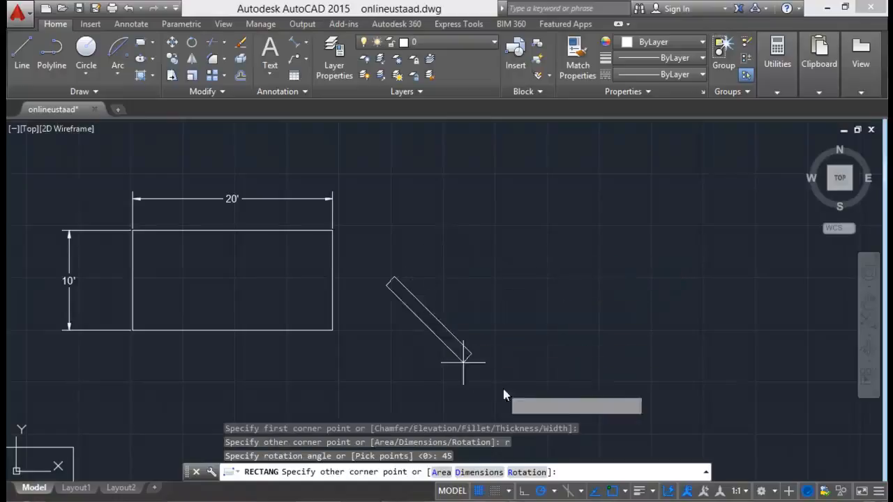
{"action": "key", "text": "F12"}
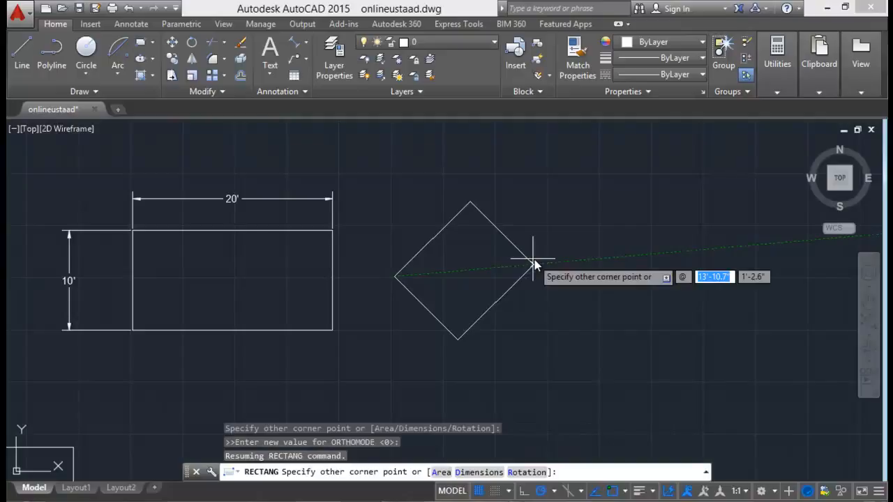
{"action": "key", "text": "Tab"}
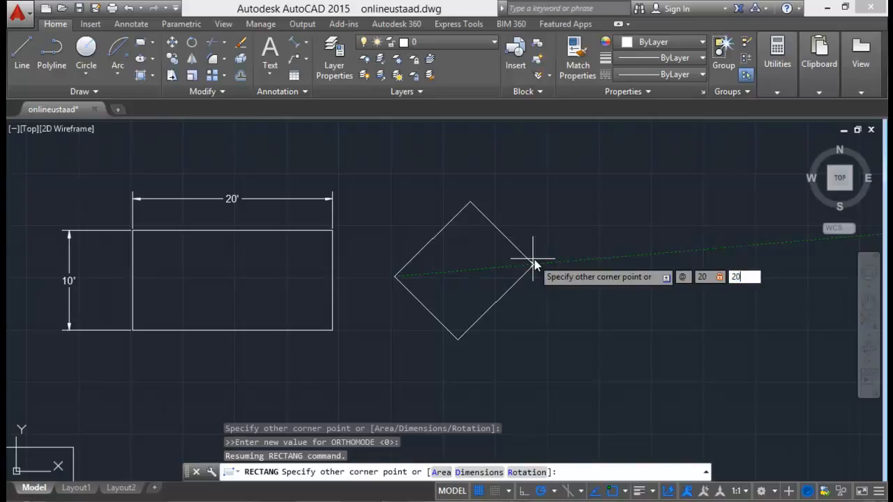
{"action": "type", "text": "20'"}
{"action": "key", "text": "Return"}
{"action": "middle_click_drag", "start_coordinate": [480, 255], "coordinate": [475, 363]}
{"action": "left_click", "coordinate": [508, 208]}
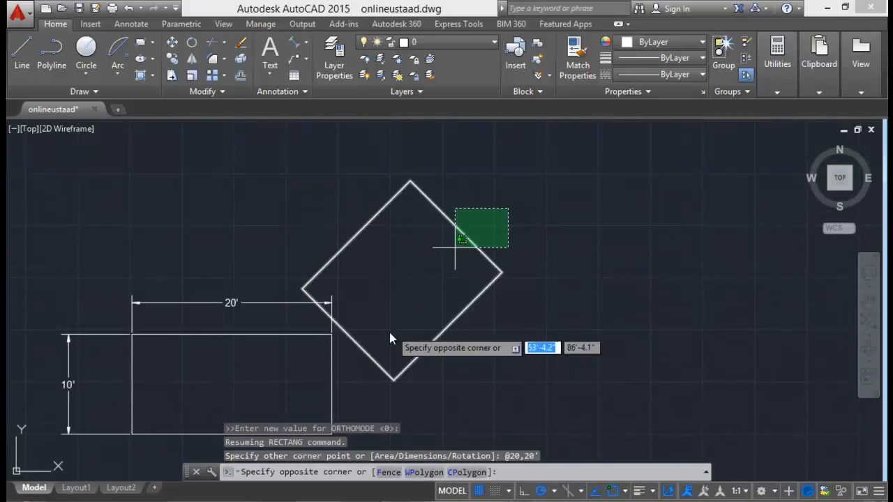
{"action": "key", "text": "Escape"}
Start another rectangle in the empty area above the dimensioned one and set its rotation angle to 0.
{"action": "left_click", "coordinate": [144, 47]}
{"action": "middle_click_drag", "start_coordinate": [167, 160], "coordinate": [240, 229]}
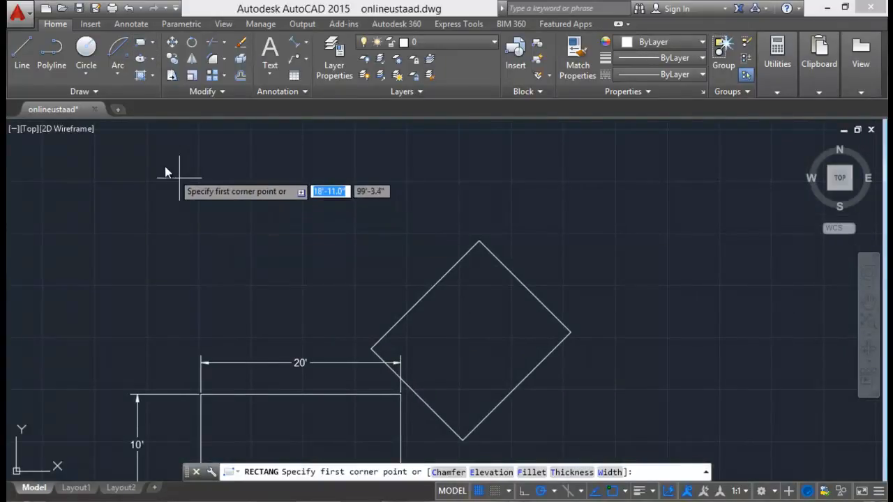
{"action": "left_click", "coordinate": [227, 221]}
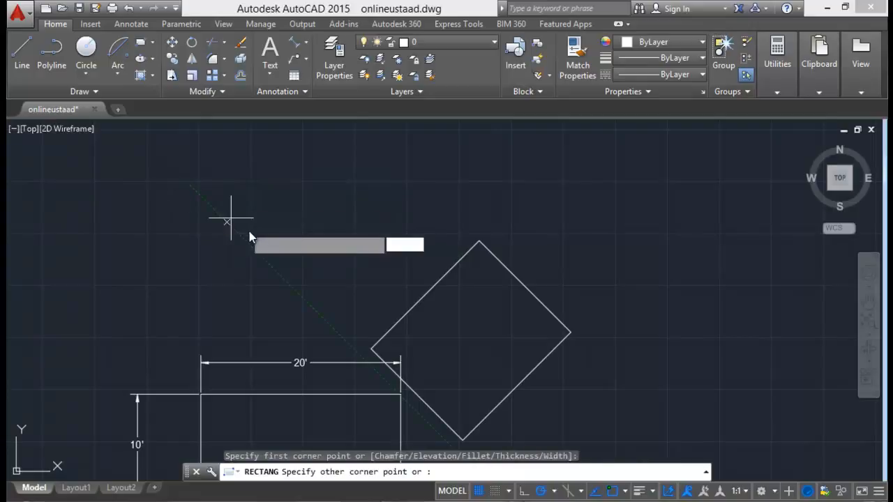
{"action": "middle_click_drag", "start_coordinate": [319, 189], "coordinate": [311, 221]}
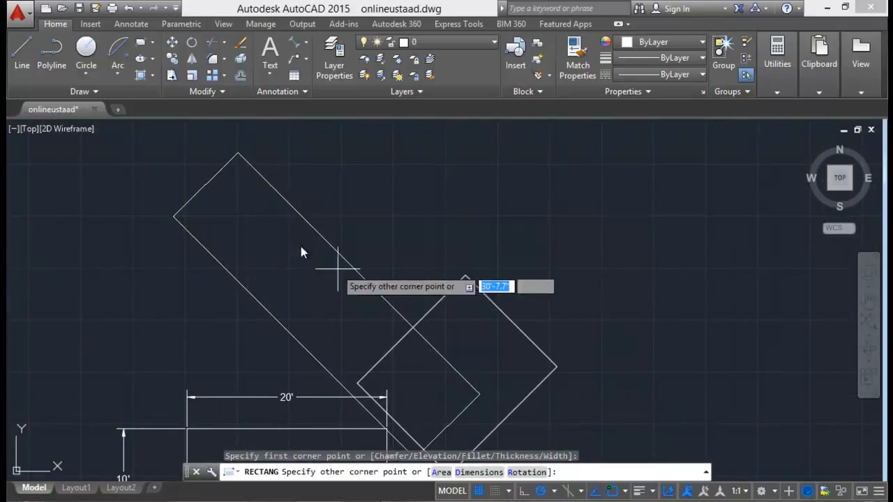
{"action": "type", "text": "r"}
{"action": "key", "text": "Return"}
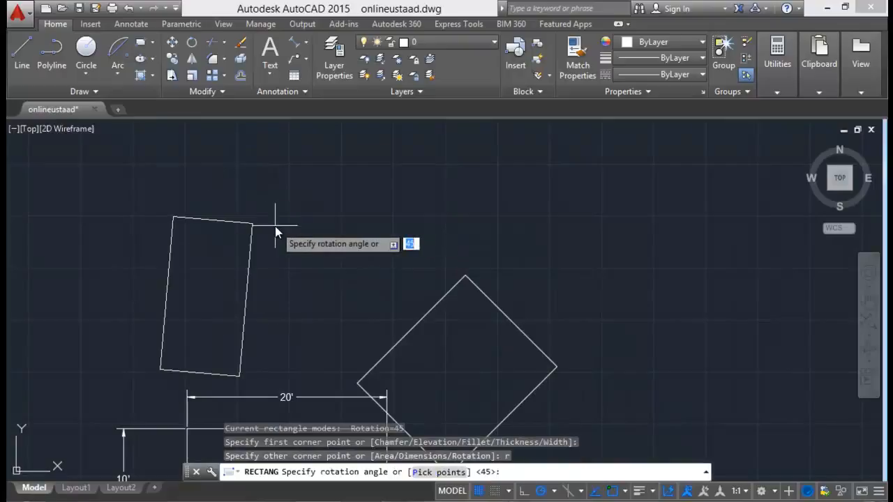
{"action": "type", "text": "0"}
{"action": "key", "text": "Return"}
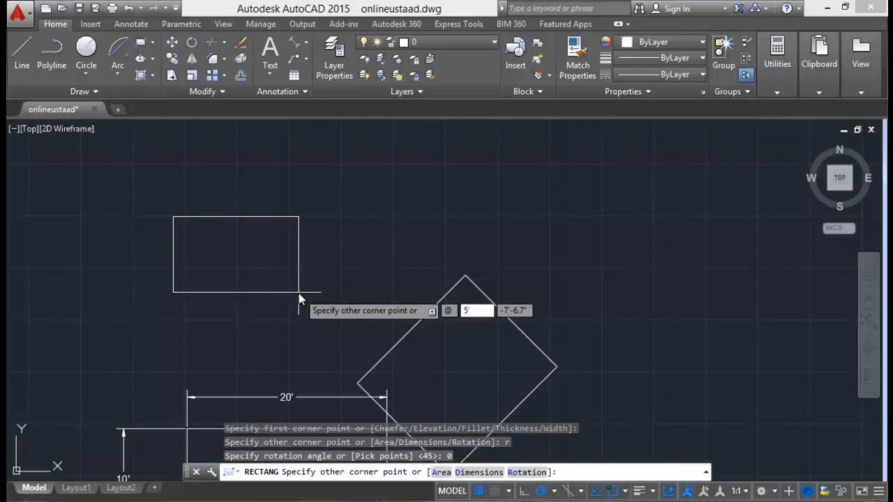
Finish the unrotated rectangle with a width of 5' and a height of 10'.
{"action": "key", "text": "Tab"}
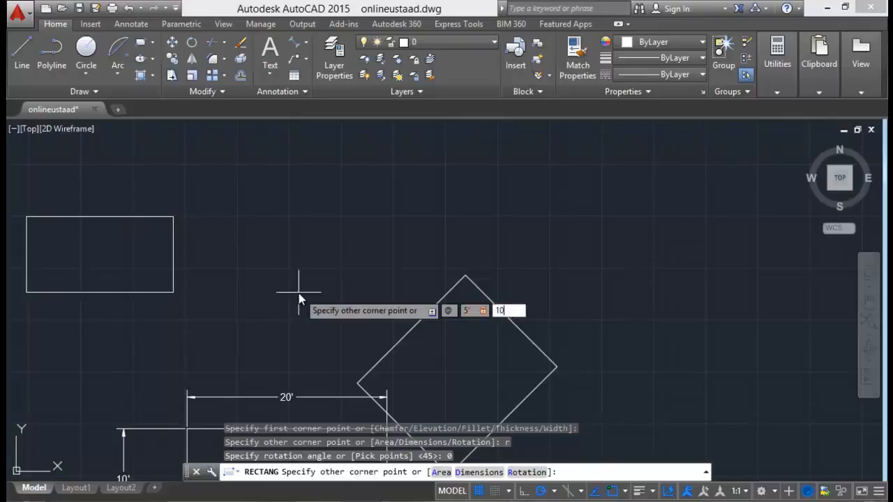
{"action": "type", "text": "10'"}
{"action": "key", "text": "Return"}
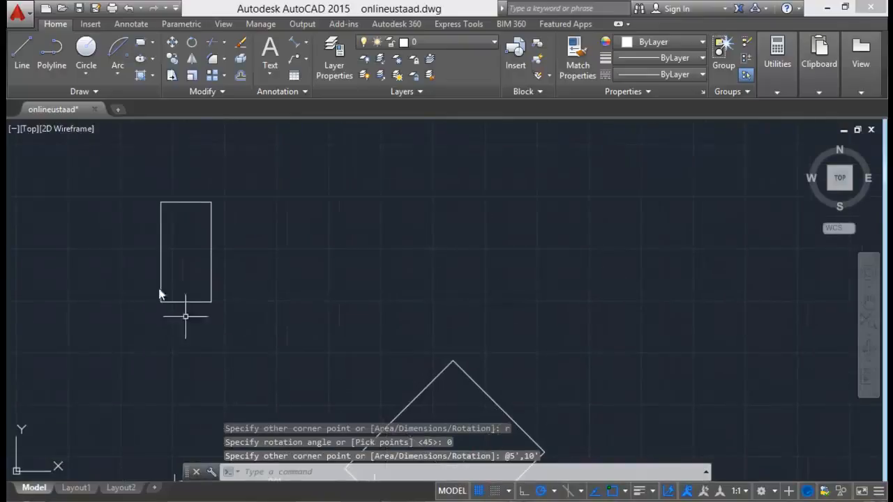
{"action": "scroll", "coordinate": [98, 215], "scroll_direction": "up", "scroll_amount": 2}
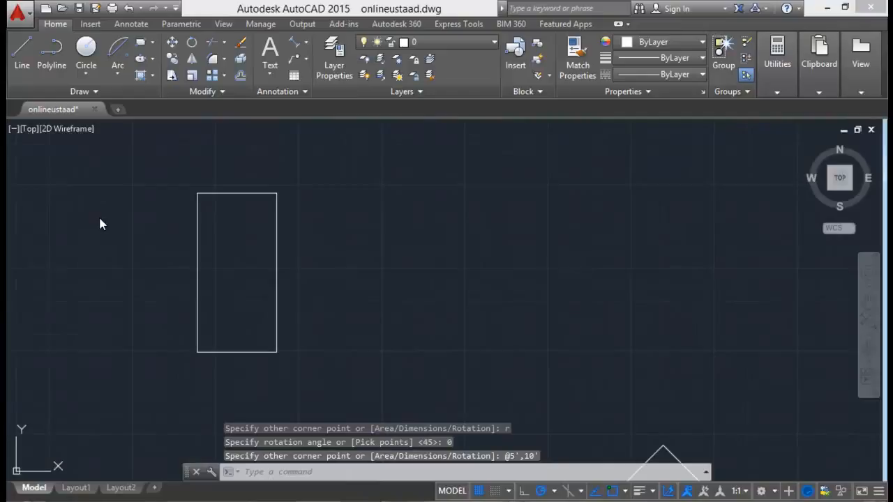
{"action": "key", "text": "Escape"}
{"action": "key", "text": "Escape"}
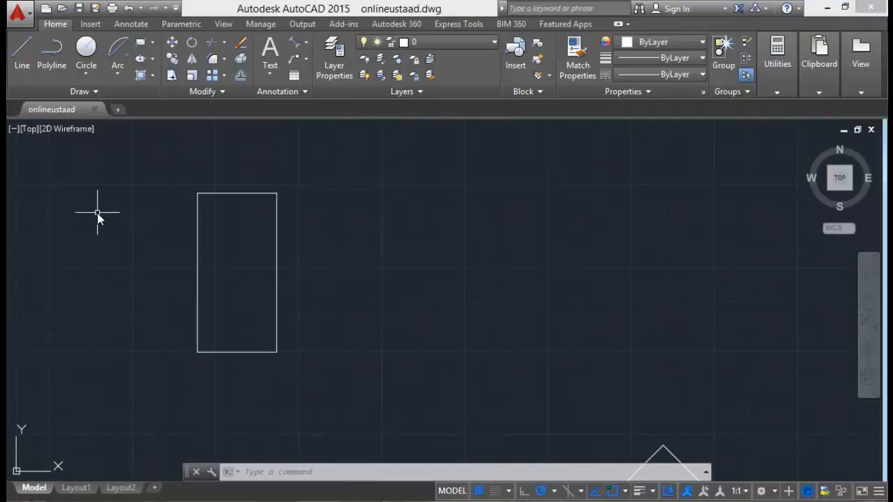